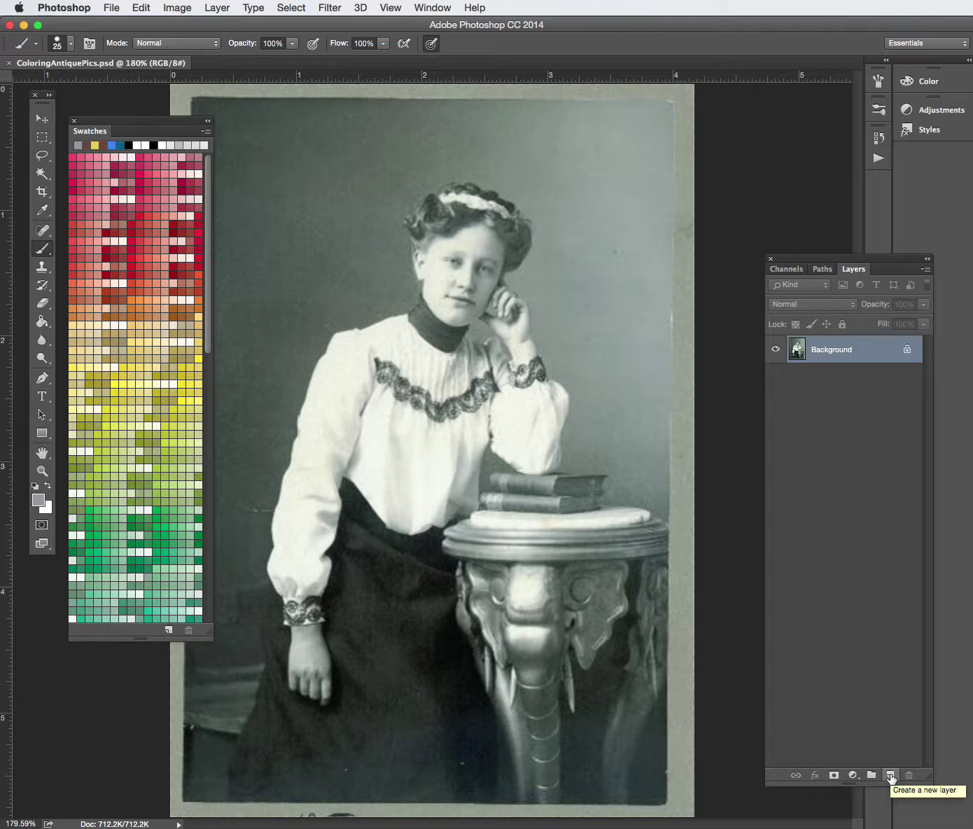
# Add a new layer above the photo and name it hair.
pyautogui.click(891, 775)
pyautogui.doubleClick(823, 350)
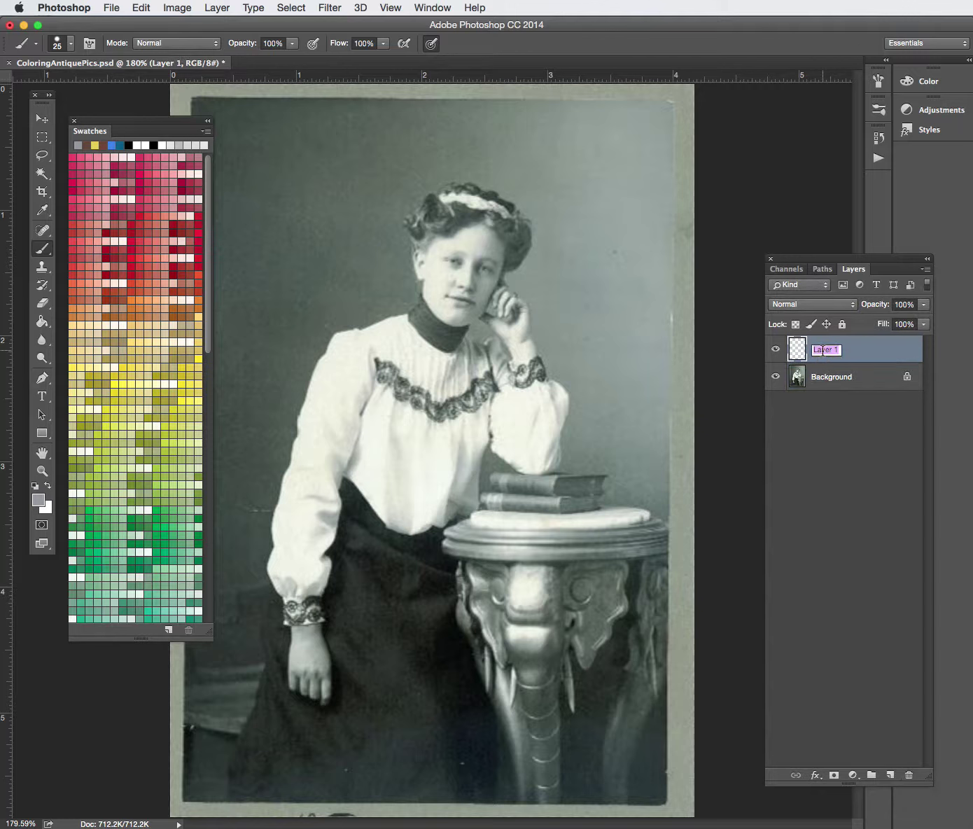
pyautogui.write('hair')
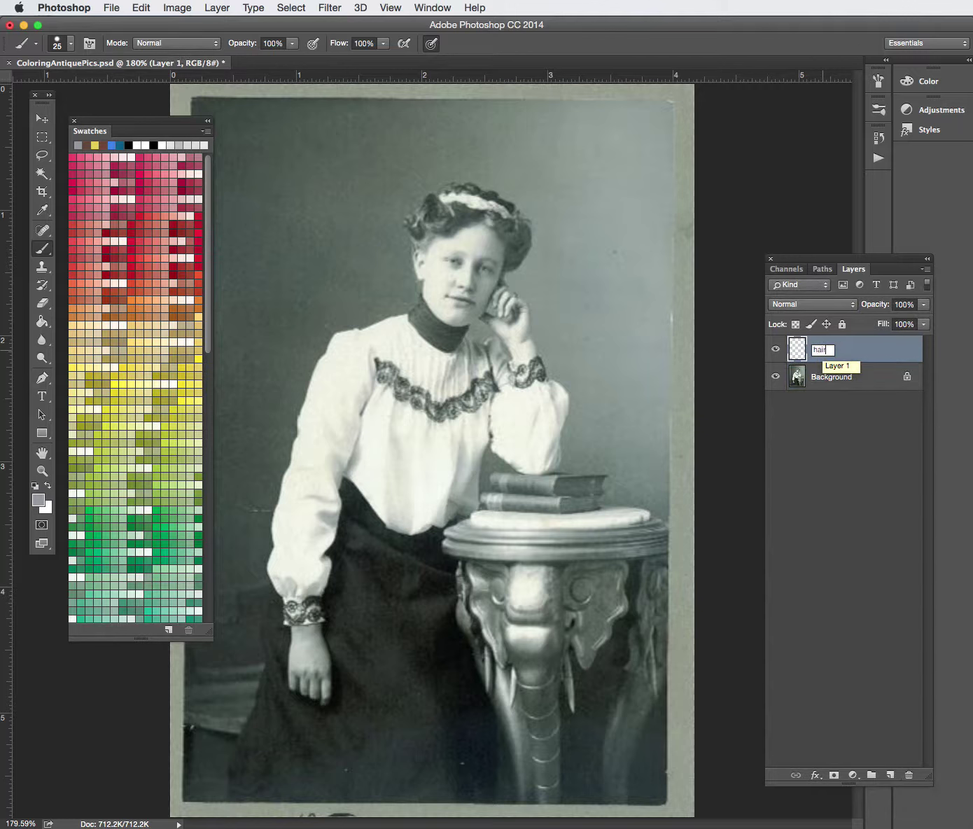
pyautogui.press('Return')
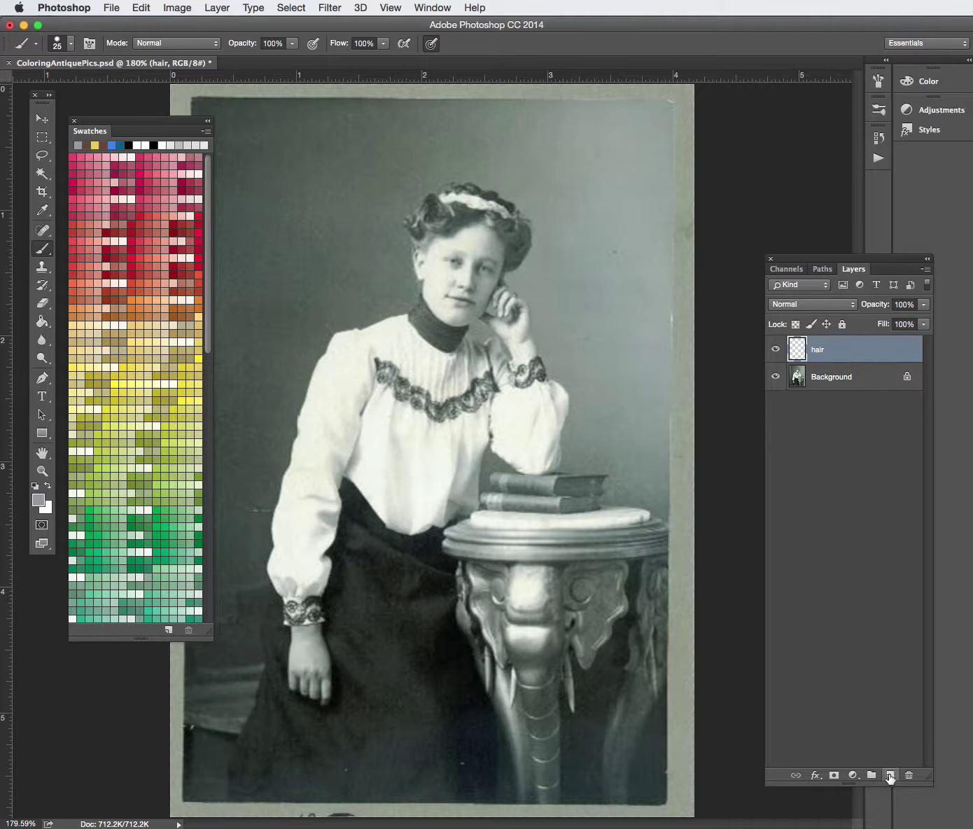
# Add another new layer on top and name it skirt.
pyautogui.click(890, 774)
pyautogui.doubleClick(827, 352)
pyautogui.write('skirt')
pyautogui.press('Return')
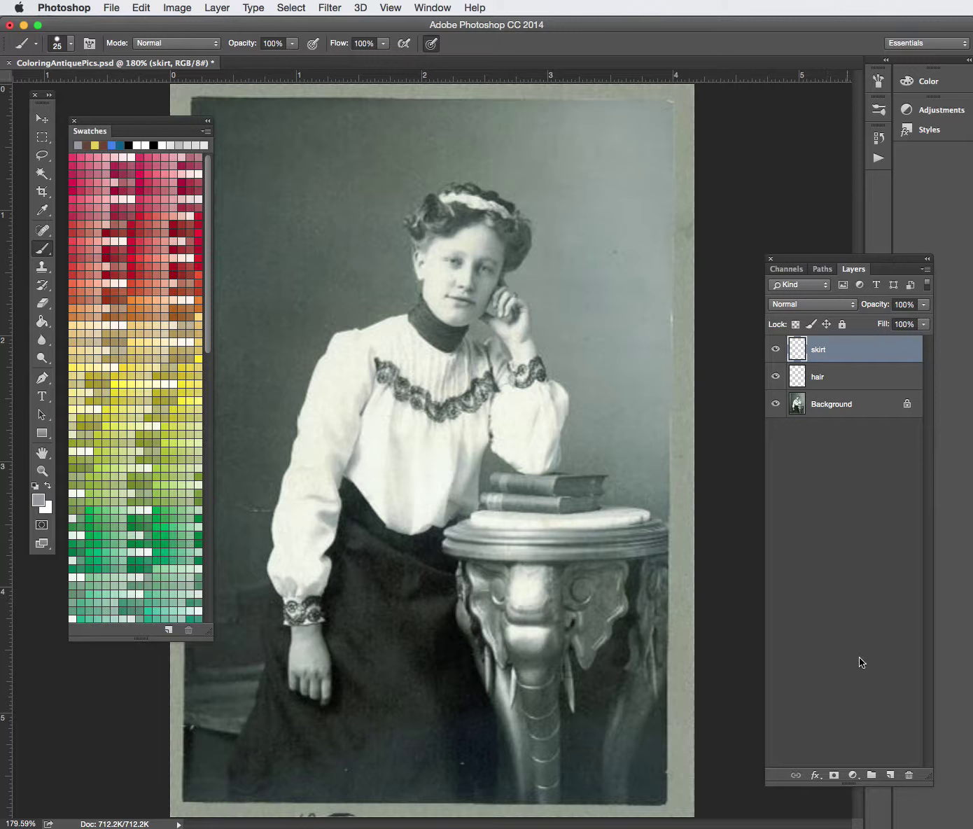
# Add a third new layer at the top of the stack and name it eyes.
pyautogui.click(890, 775)
pyautogui.doubleClick(818, 350)
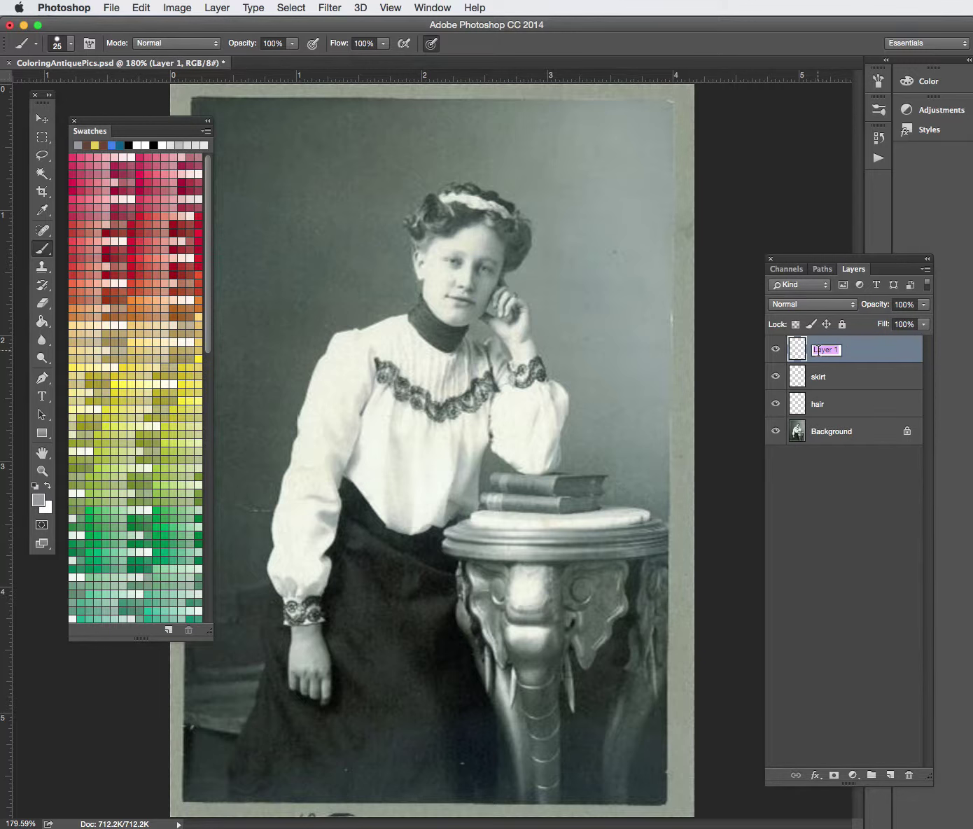
pyautogui.write('eyes')
pyautogui.press('Return')
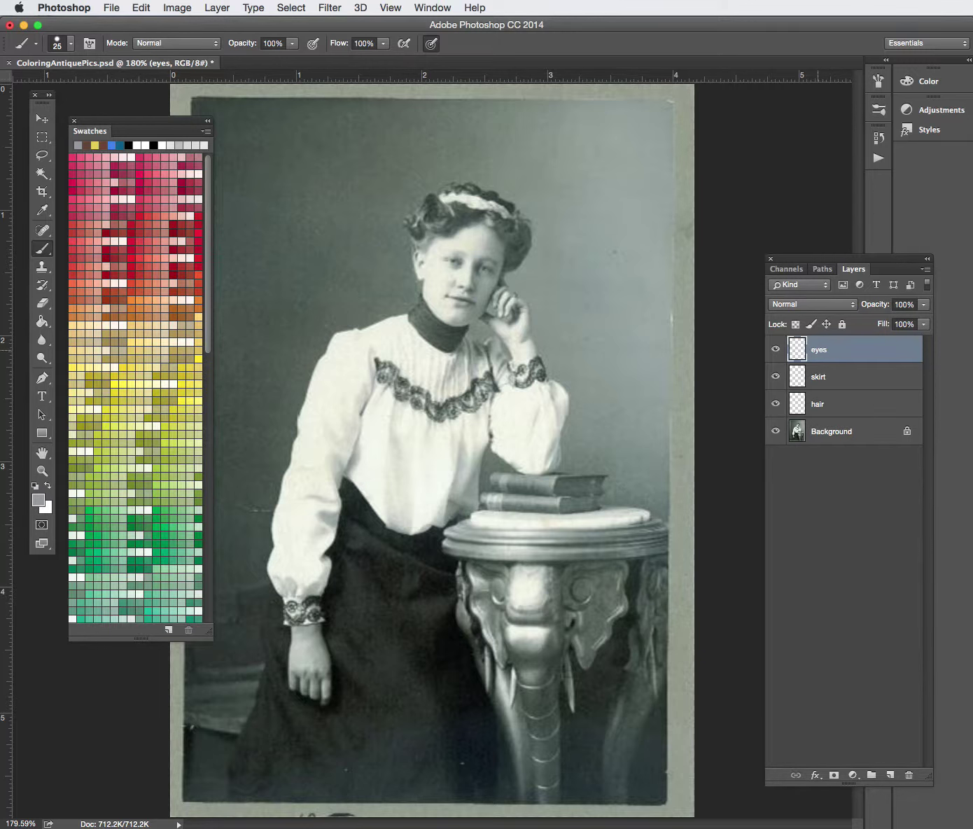
# Make the hair layer active and choose a dark reddish-brown swatch as the foreground color.
pyautogui.click(831, 404)
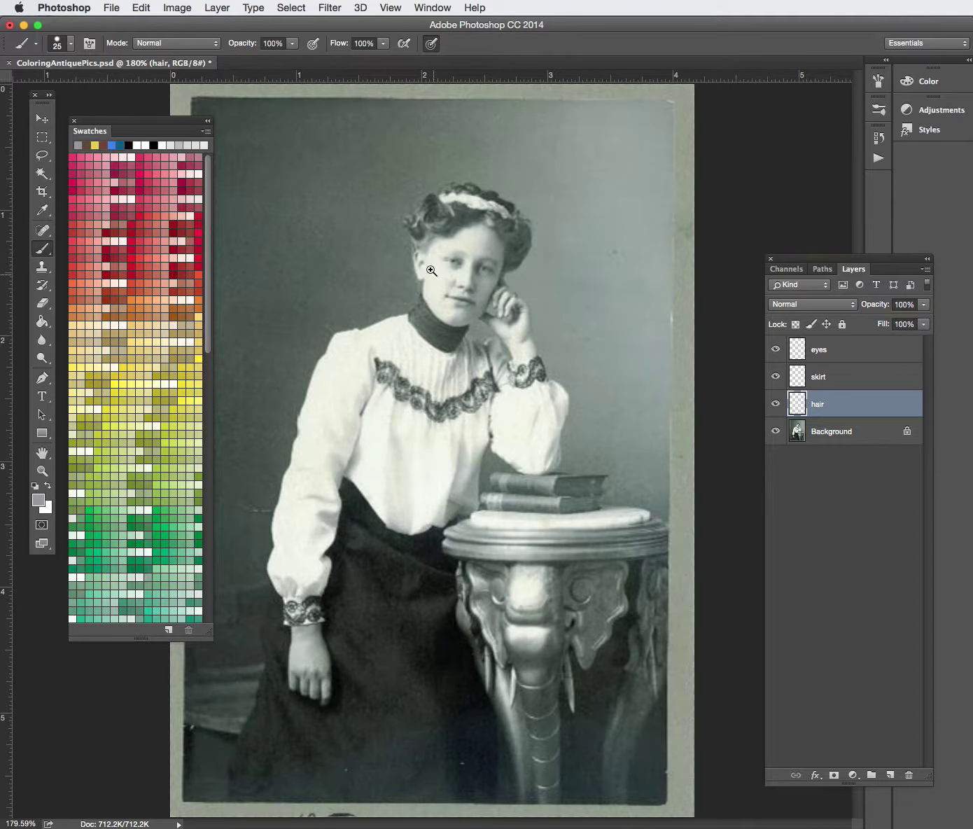
pyautogui.moveTo(385, 188); pyautogui.dragTo(518, 310)
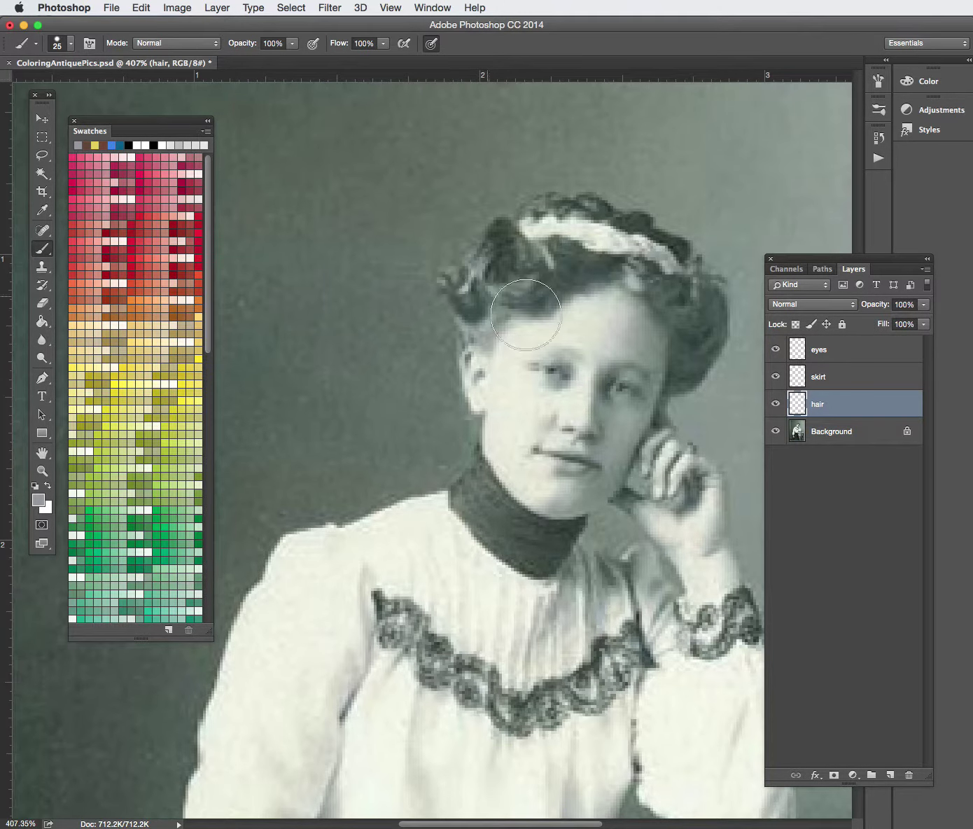
pyautogui.hscroll(5, 518, 310)
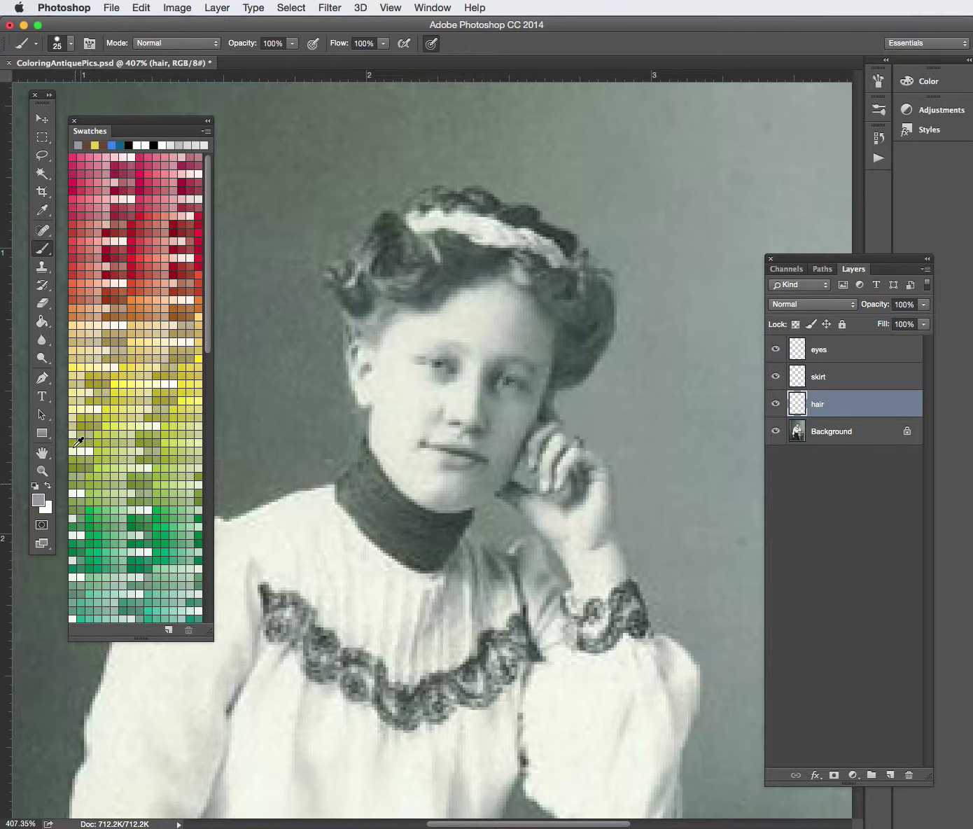
pyautogui.moveTo(210, 306); pyautogui.dragTo(200, 587)
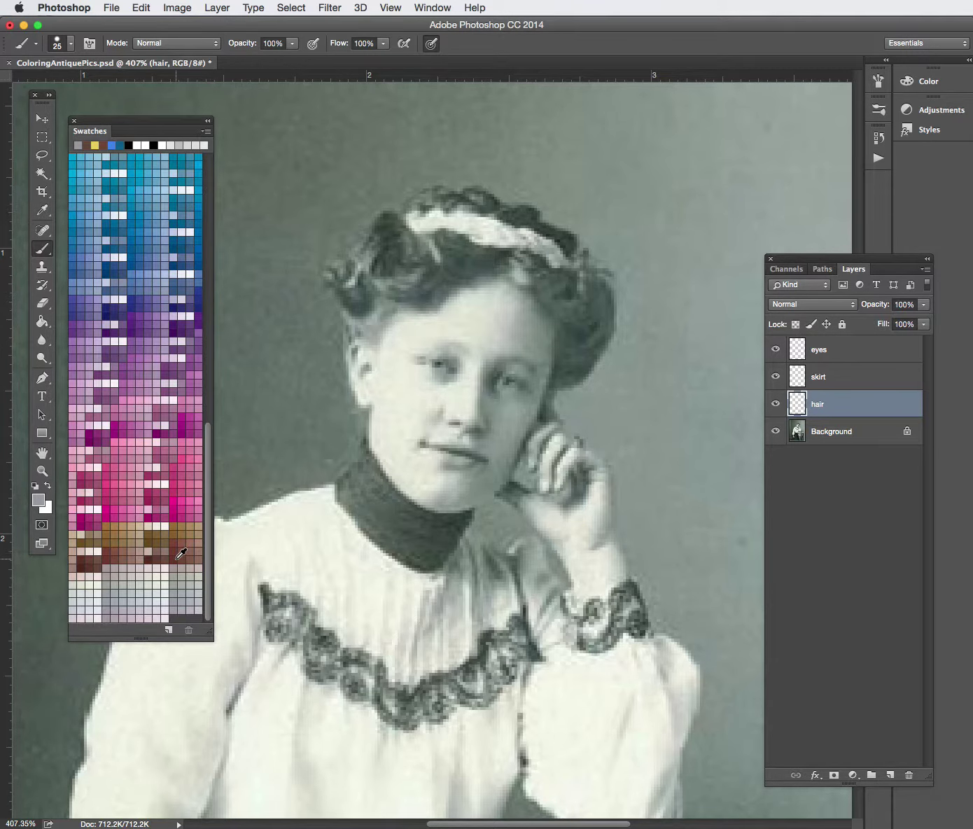
pyautogui.click(176, 559)
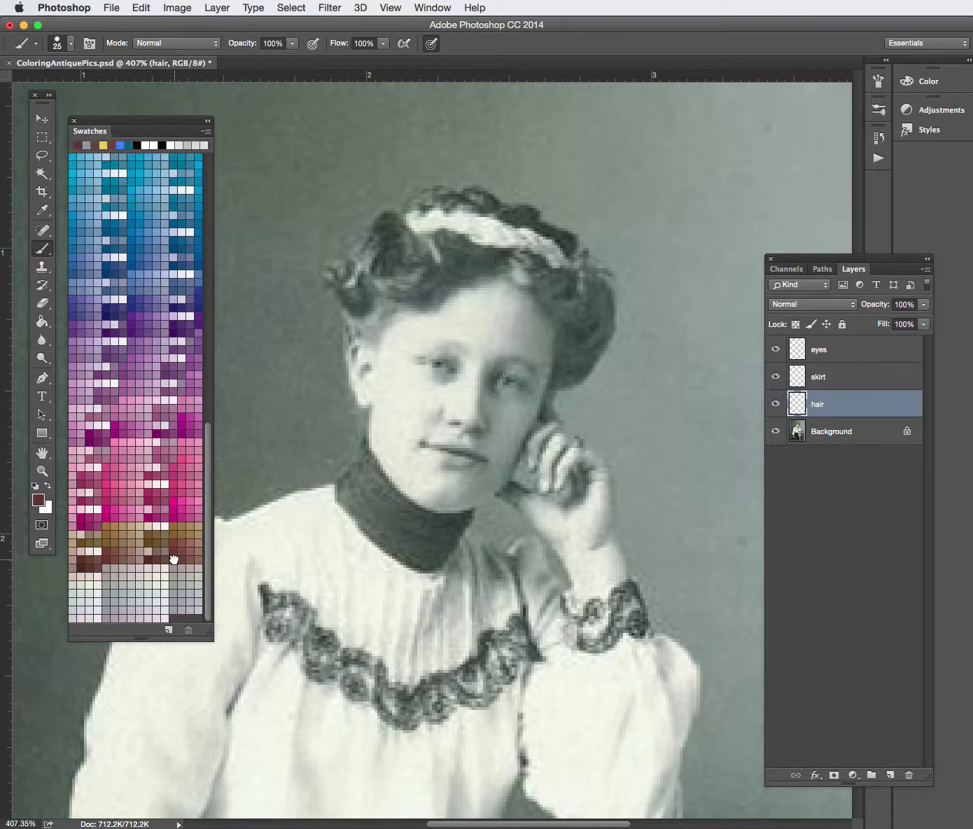
# Set up the Brush tool with a 9 px tip at 60% hardness.
pyautogui.click(72, 44)
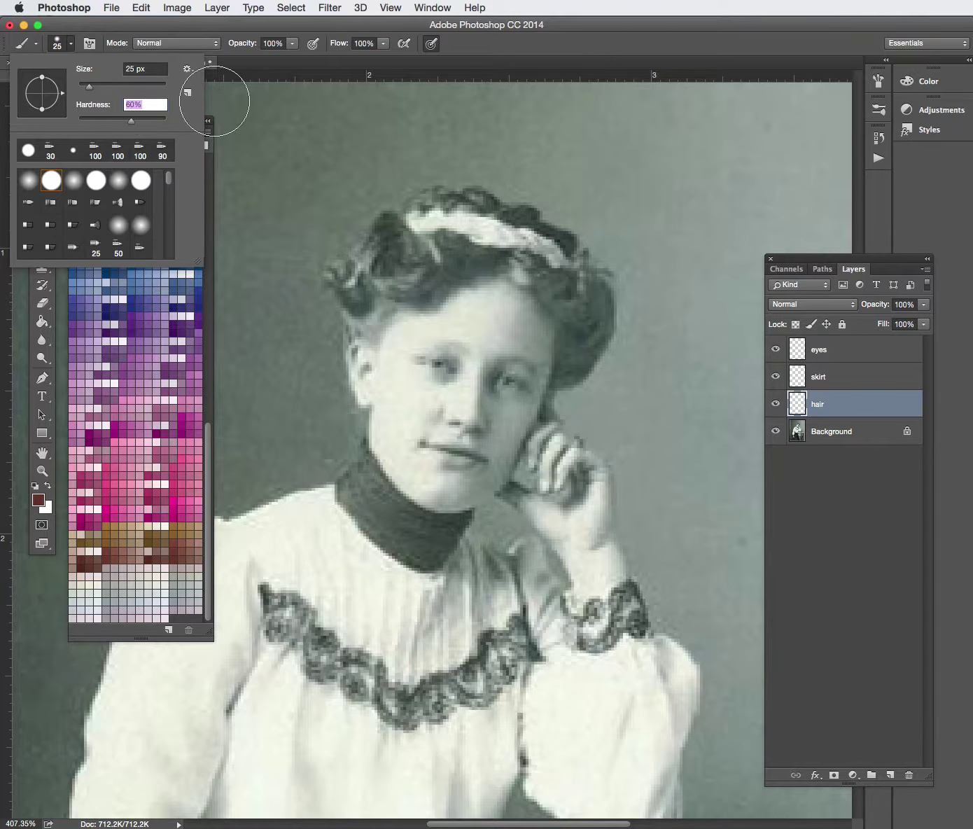
pyautogui.click(71, 44)
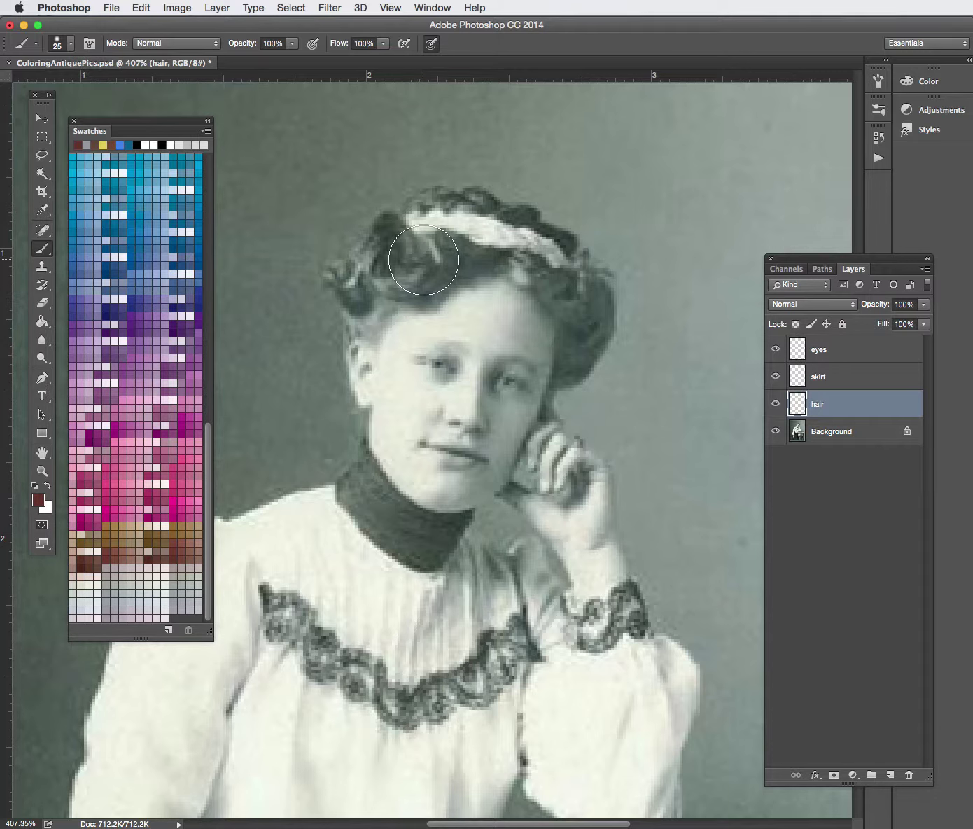
pyautogui.press('p')
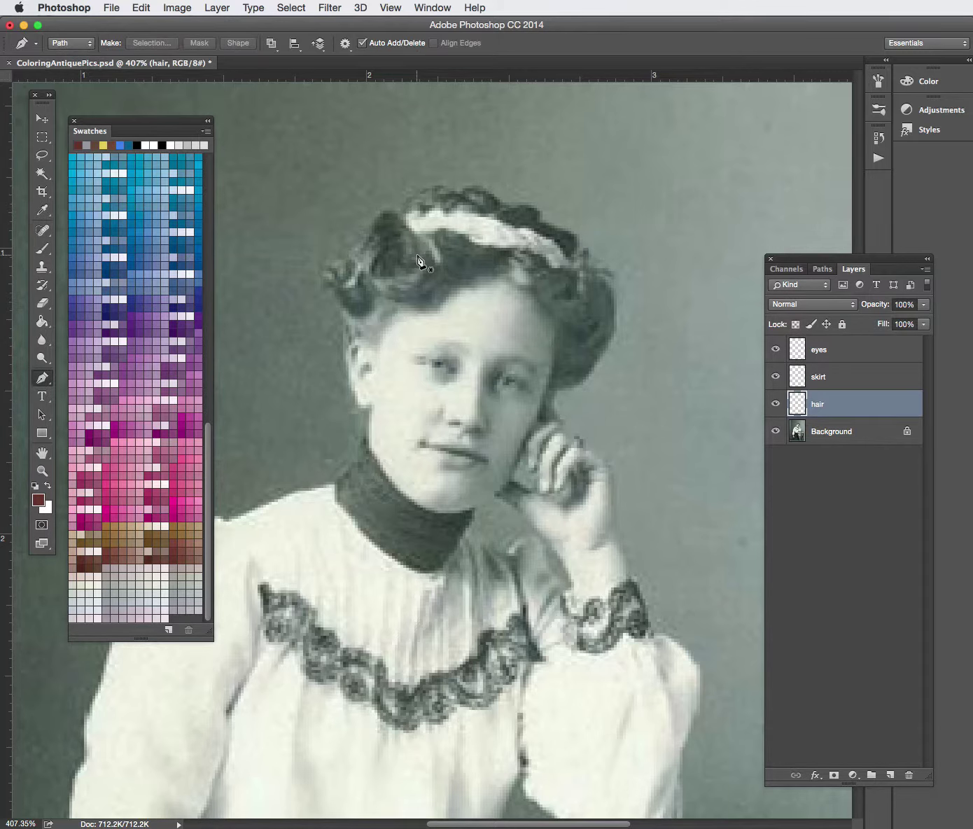
pyautogui.press('b')
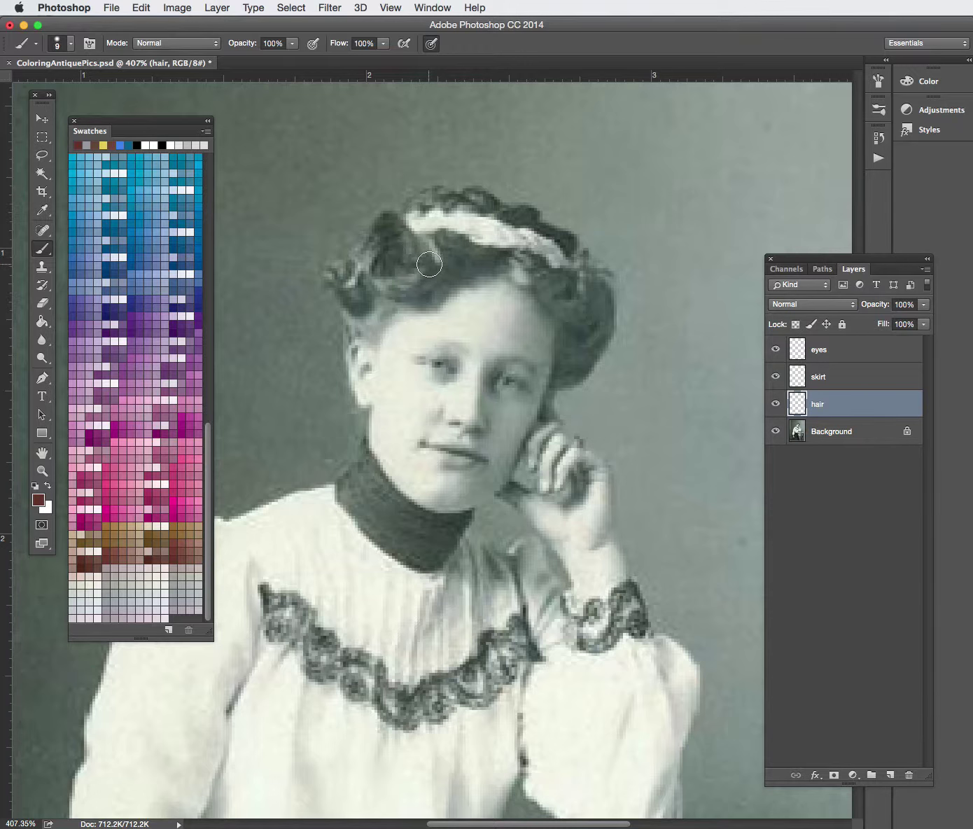
# Paint the hair below the headband and beside the face reddish brown, reducing the brush to 6 px for the side edge.
pyautogui.moveTo(439, 279)
pyautogui.mouseDown()
pyautogui.moveTo(385, 305)
pyautogui.moveTo(374, 334)
pyautogui.moveTo(330, 262)
pyautogui.moveTo(388, 219)
pyautogui.moveTo(406, 254)
pyautogui.moveTo(373, 254)
pyautogui.moveTo(358, 268)
pyautogui.moveTo(362, 290)
pyautogui.moveTo(377, 267)
pyautogui.moveTo(369, 304)
pyautogui.moveTo(416, 269)
pyautogui.moveTo(382, 249)
pyautogui.moveTo(418, 262)
pyautogui.moveTo(413, 250)
pyautogui.moveTo(465, 251)
pyautogui.moveTo(445, 275)
pyautogui.moveTo(476, 265)
pyautogui.moveTo(472, 255)
pyautogui.moveTo(530, 270)
pyautogui.moveTo(473, 271)
pyautogui.moveTo(428, 295)
pyautogui.moveTo(518, 260)
pyautogui.moveTo(523, 274)
pyautogui.moveTo(549, 281)
pyautogui.moveTo(548, 296)
pyautogui.moveTo(569, 315)
pyautogui.moveTo(562, 285)
pyautogui.moveTo(576, 279)
pyautogui.moveTo(588, 297)
pyautogui.moveTo(571, 362)
pyautogui.mouseUp()
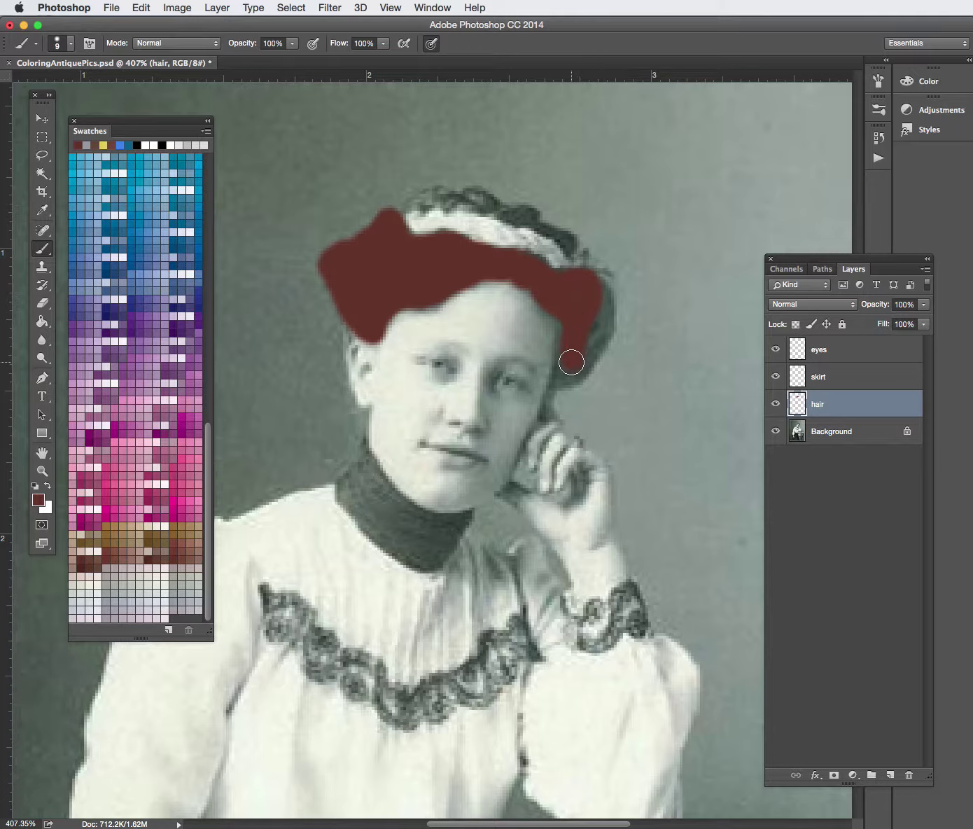
pyautogui.press('[')
pyautogui.press('[')
pyautogui.press('[')
pyautogui.moveTo(565, 347)
pyautogui.mouseDown()
pyautogui.moveTo(559, 384)
pyautogui.moveTo(595, 349)
pyautogui.moveTo(601, 287)
pyautogui.mouseUp()
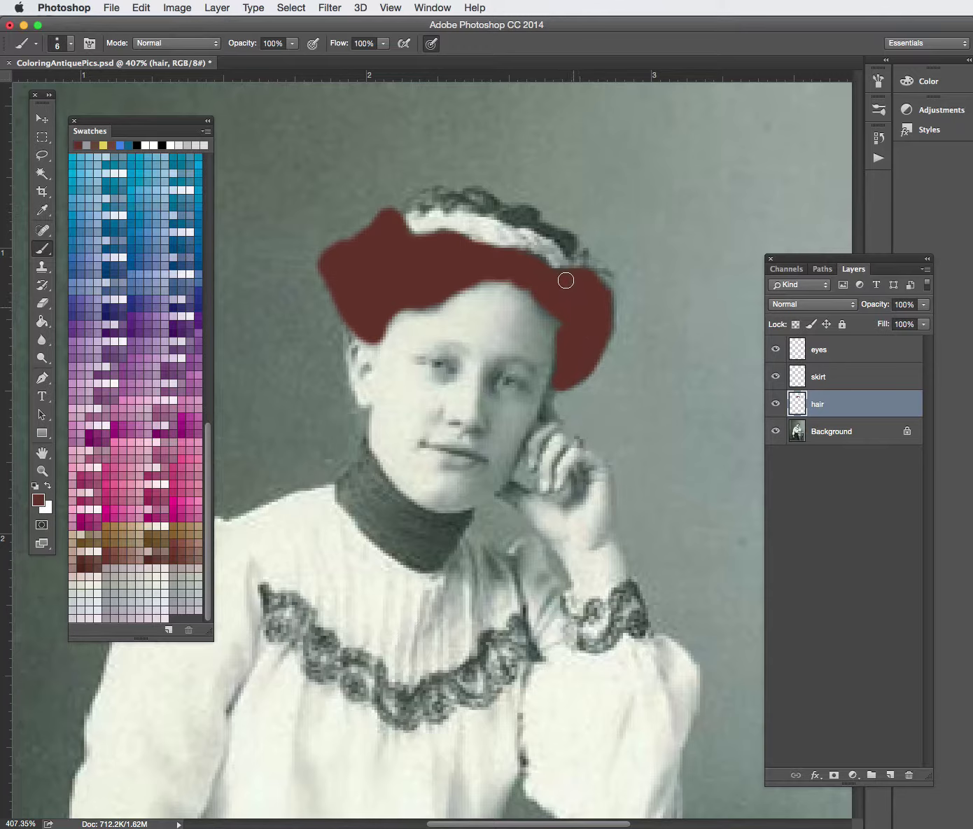
# Paint the hair above and behind the headband with a 4 px brush, leaving the headband itself unpainted.
pyautogui.press('[')
pyautogui.press('[')
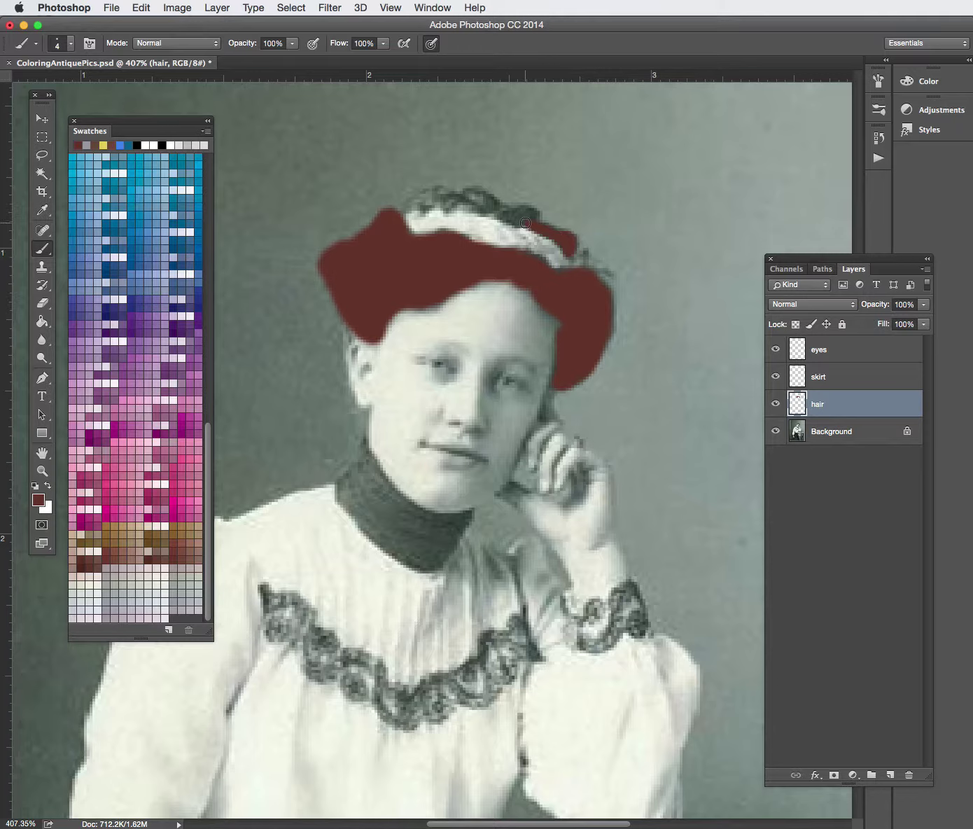
pyautogui.moveTo(517, 219)
pyautogui.mouseDown()
pyautogui.moveTo(501, 220)
pyautogui.moveTo(484, 196)
pyautogui.mouseUp()
pyautogui.moveTo(448, 208)
pyautogui.mouseDown()
pyautogui.moveTo(397, 215)
pyautogui.moveTo(441, 189)
pyautogui.moveTo(466, 201)
pyautogui.moveTo(481, 191)
pyautogui.moveTo(479, 200)
pyautogui.moveTo(431, 198)
pyautogui.moveTo(471, 197)
pyautogui.mouseUp()
pyautogui.moveTo(583, 250)
pyautogui.mouseDown()
pyautogui.moveTo(599, 269)
pyautogui.moveTo(591, 272)
pyautogui.mouseUp()
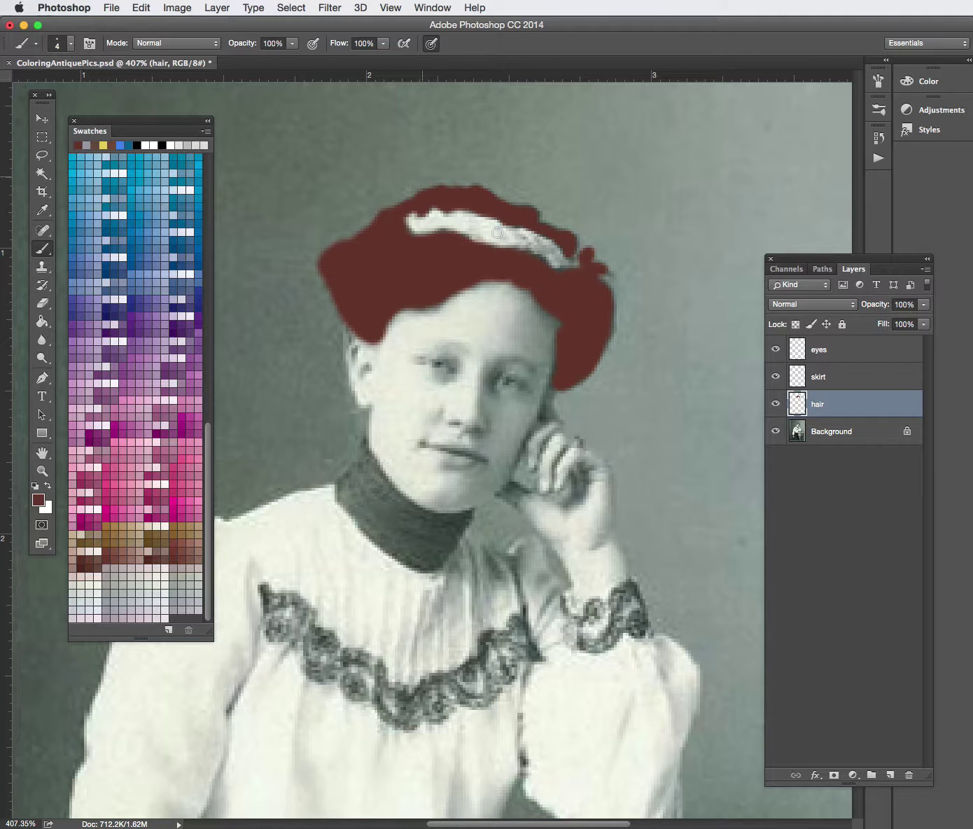
# Set the hair layer's blend mode to Color and its opacity to 67%.
pyautogui.click(823, 304)
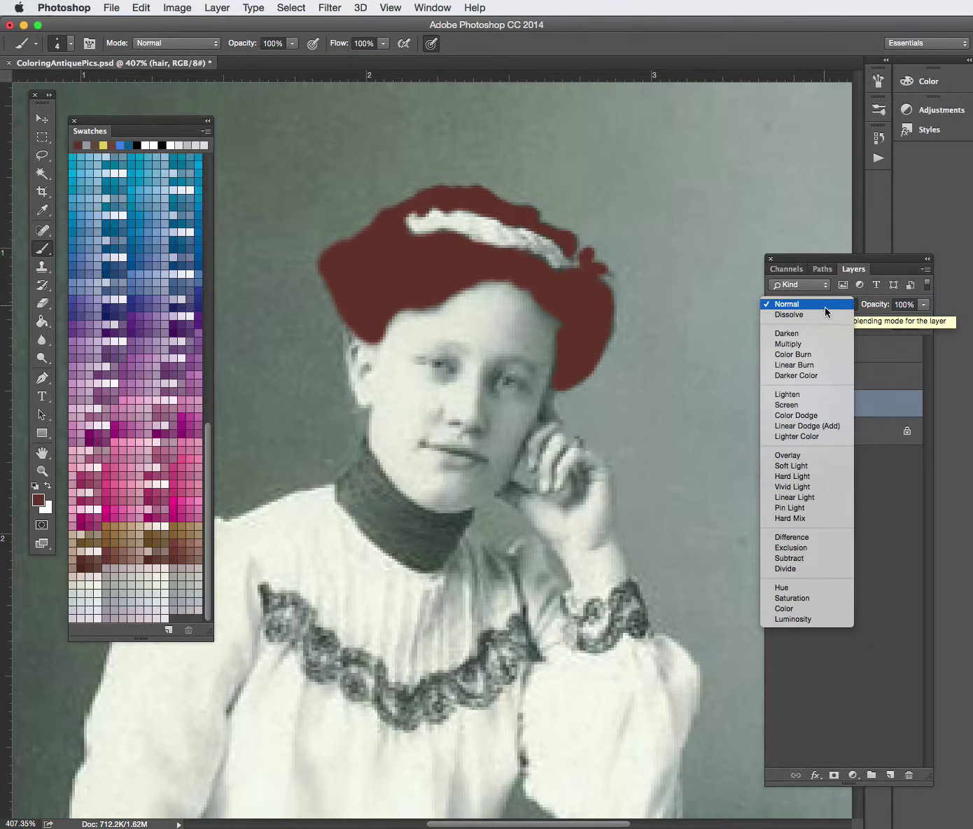
pyautogui.click(791, 607)
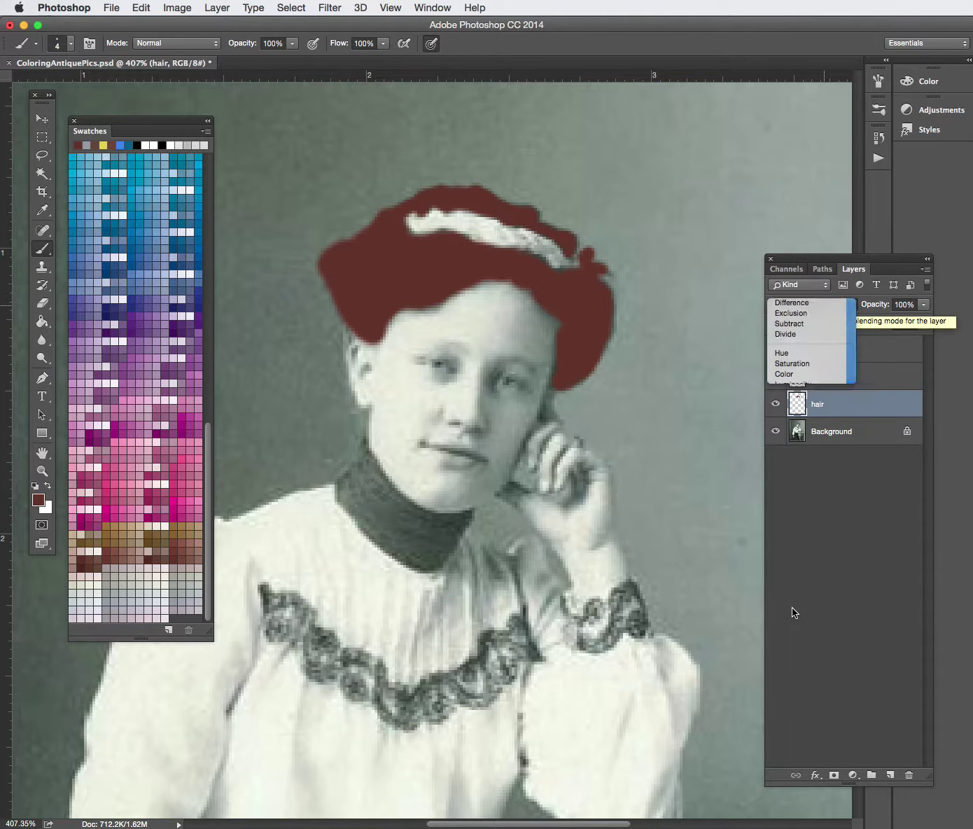
pyautogui.click(924, 305)
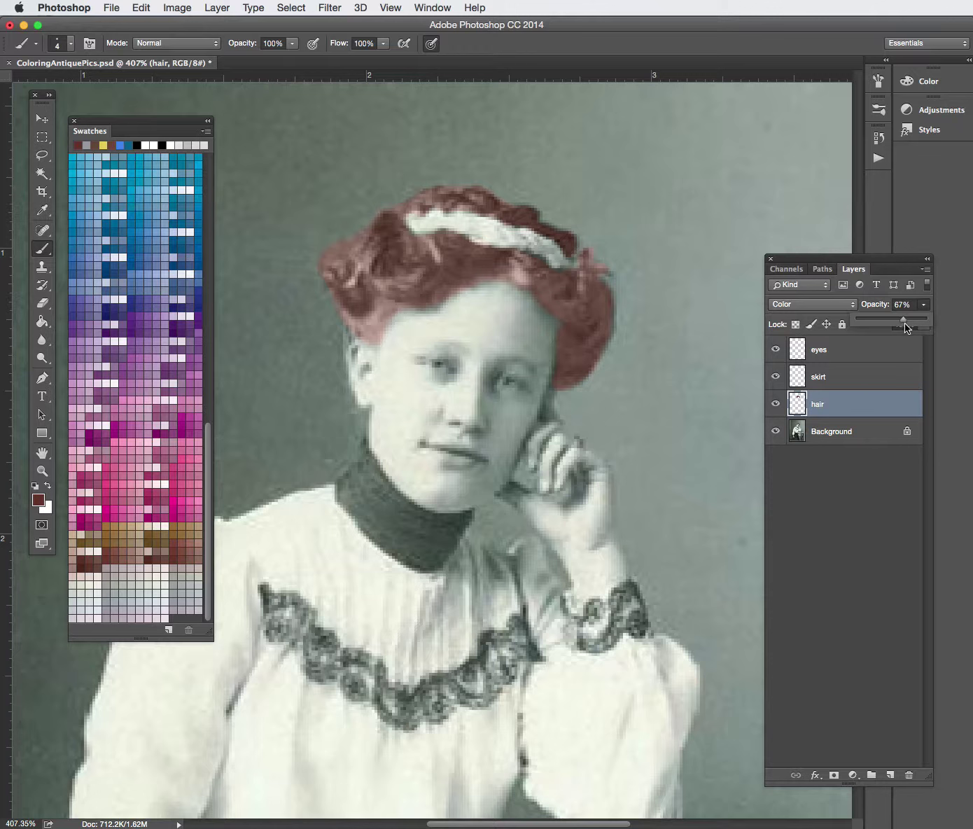
# Change the hair layer's blend mode to Overlay and paint the missed strands just above the ear.
pyautogui.click(828, 305)
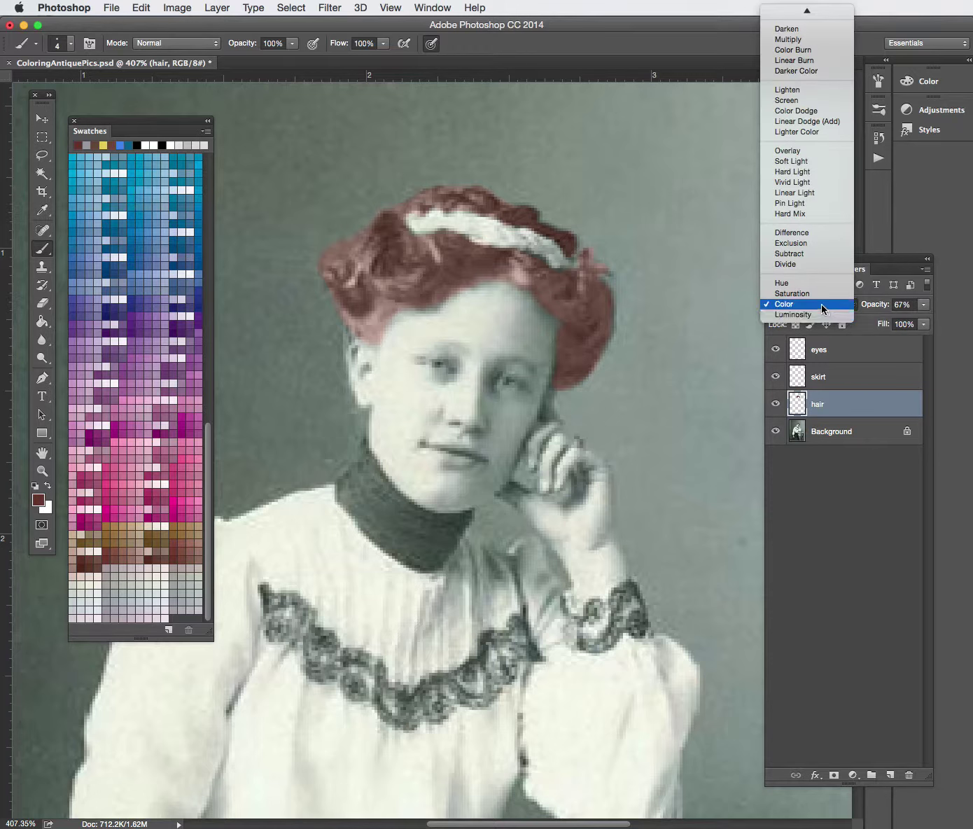
pyautogui.click(789, 150)
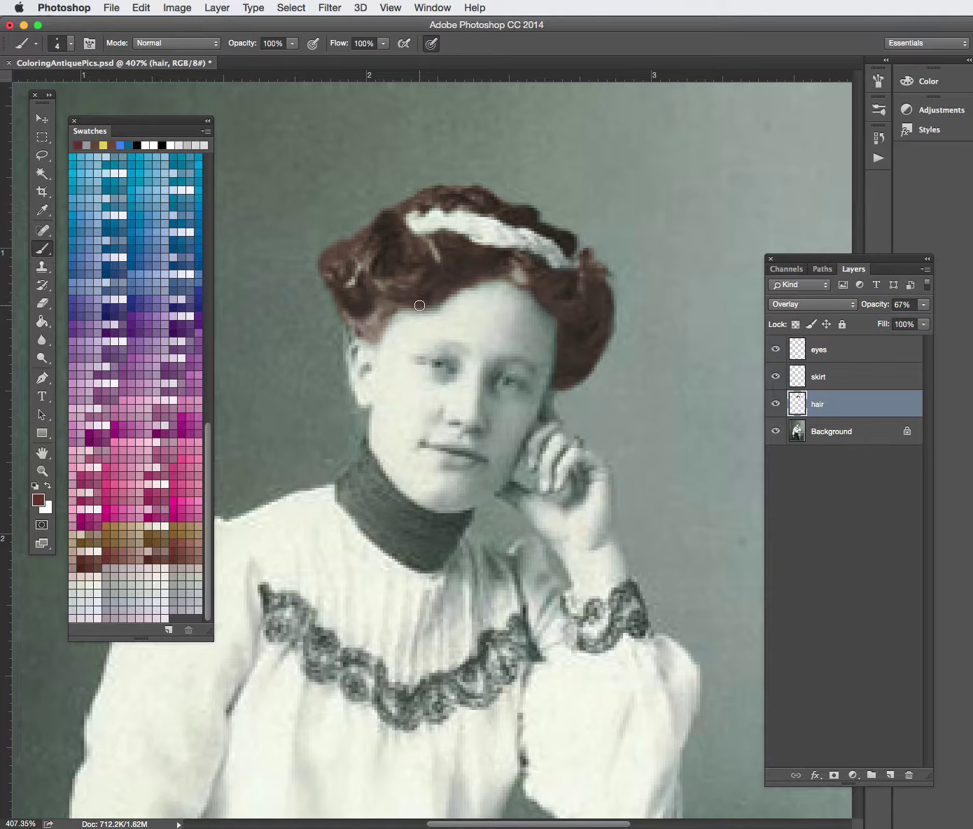
pyautogui.moveTo(352, 324)
pyautogui.mouseDown()
pyautogui.moveTo(344, 340)
pyautogui.moveTo(341, 307)
pyautogui.mouseUp()
# Add a new layer directly above the hair layer and name it face.
pyautogui.click(832, 379)
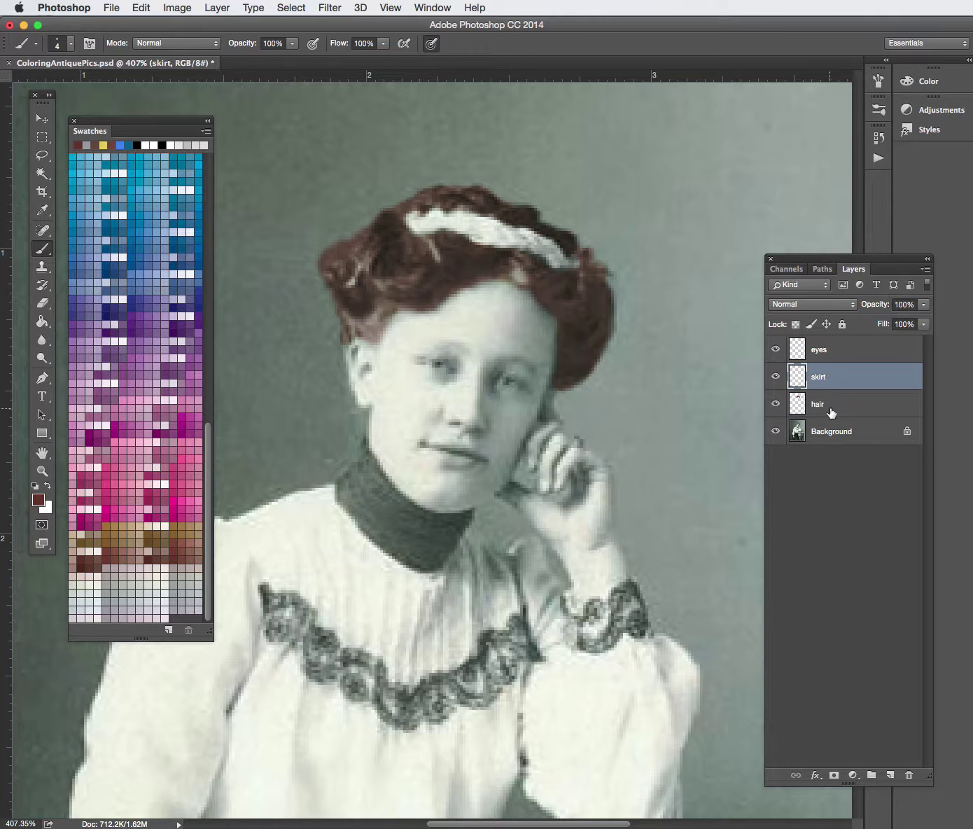
pyautogui.click(832, 410)
pyautogui.click(891, 775)
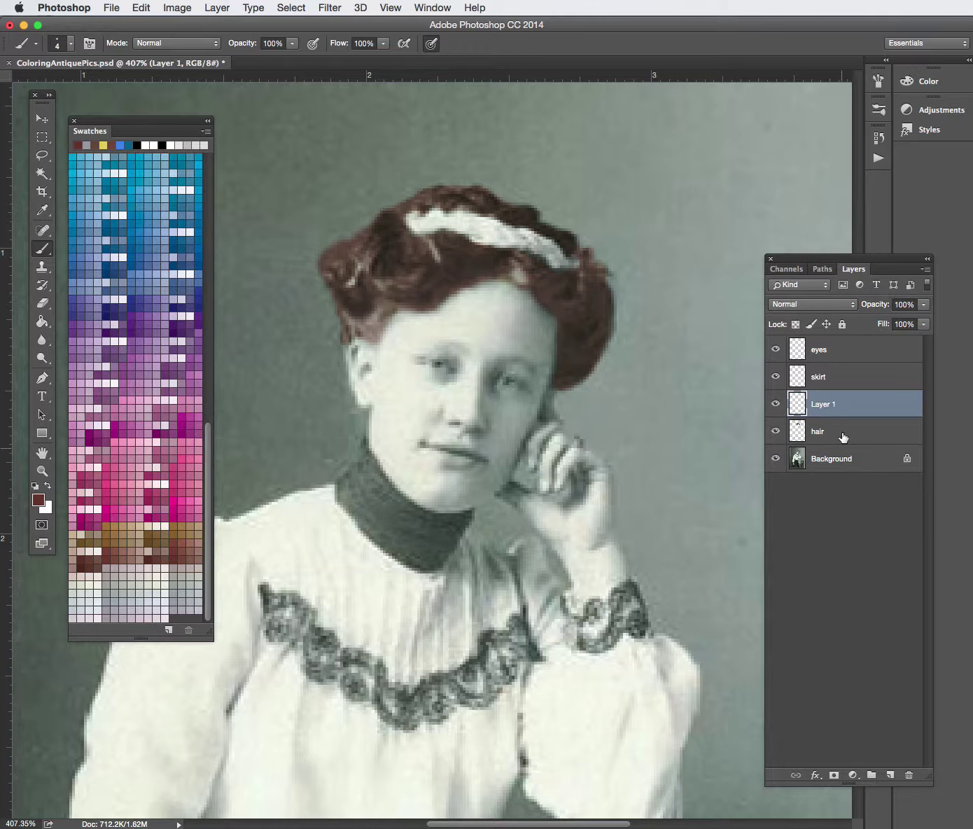
pyautogui.doubleClick(826, 404)
pyautogui.write('face')
pyautogui.press('Return')
# Choose a brownish-orange swatch as the foreground color for the skin.
pyautogui.hscroll(-1, 480, 512)
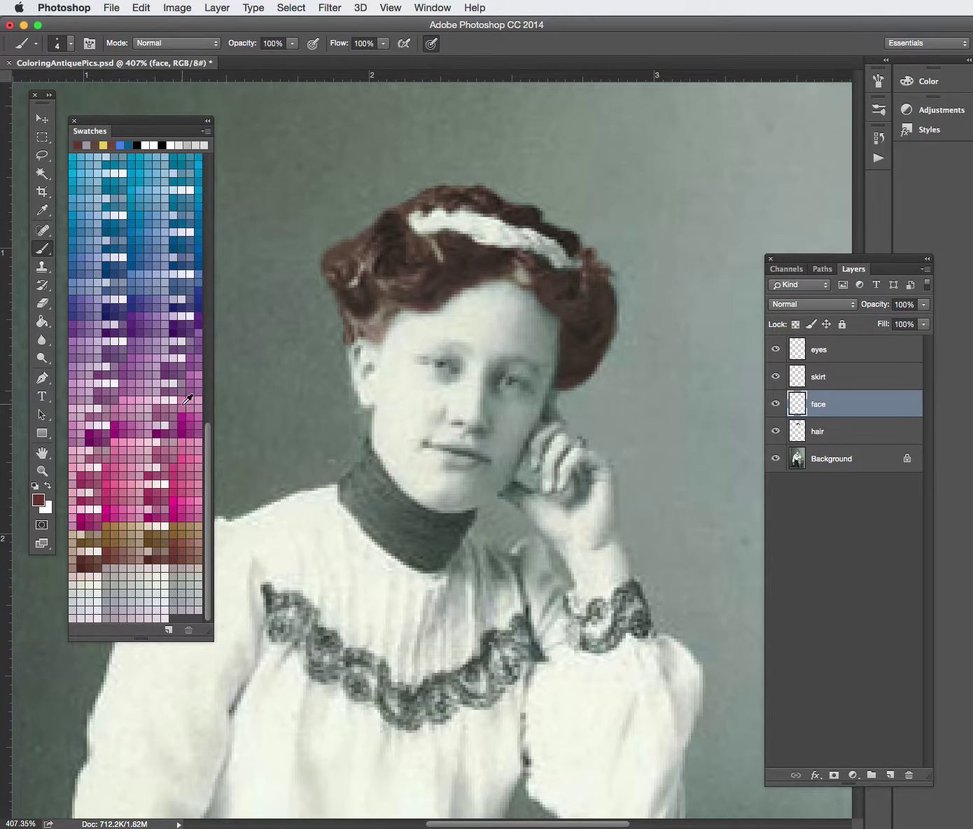
pyautogui.scroll(10, 175, 350)
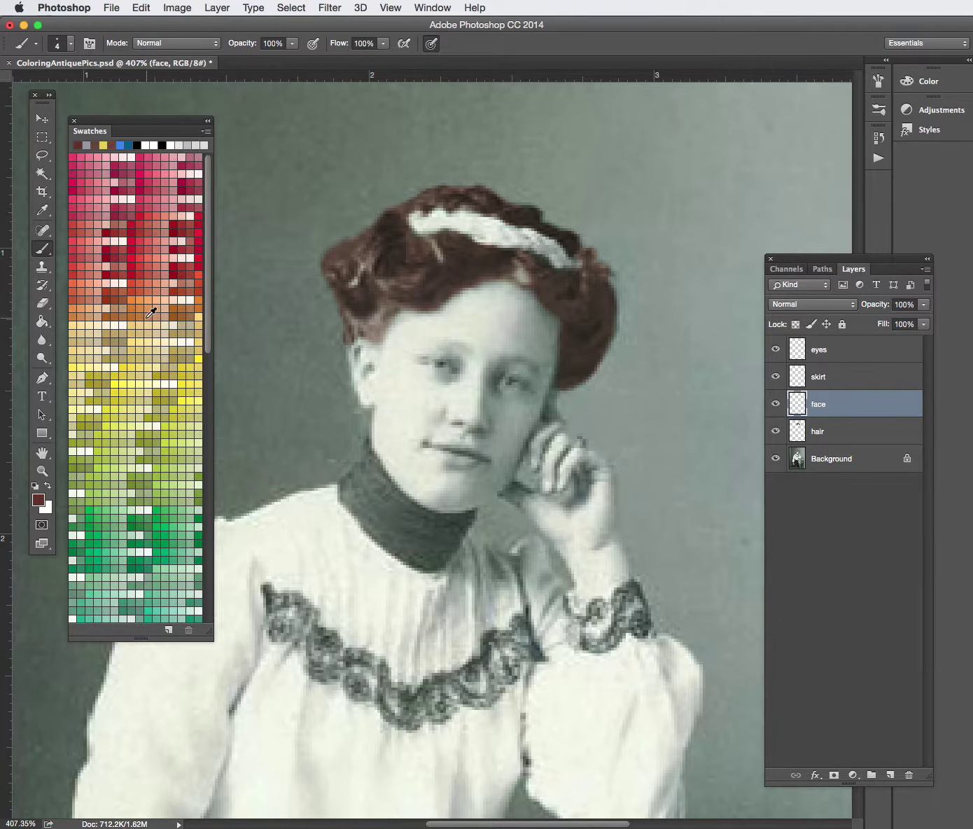
pyautogui.click(138, 299)
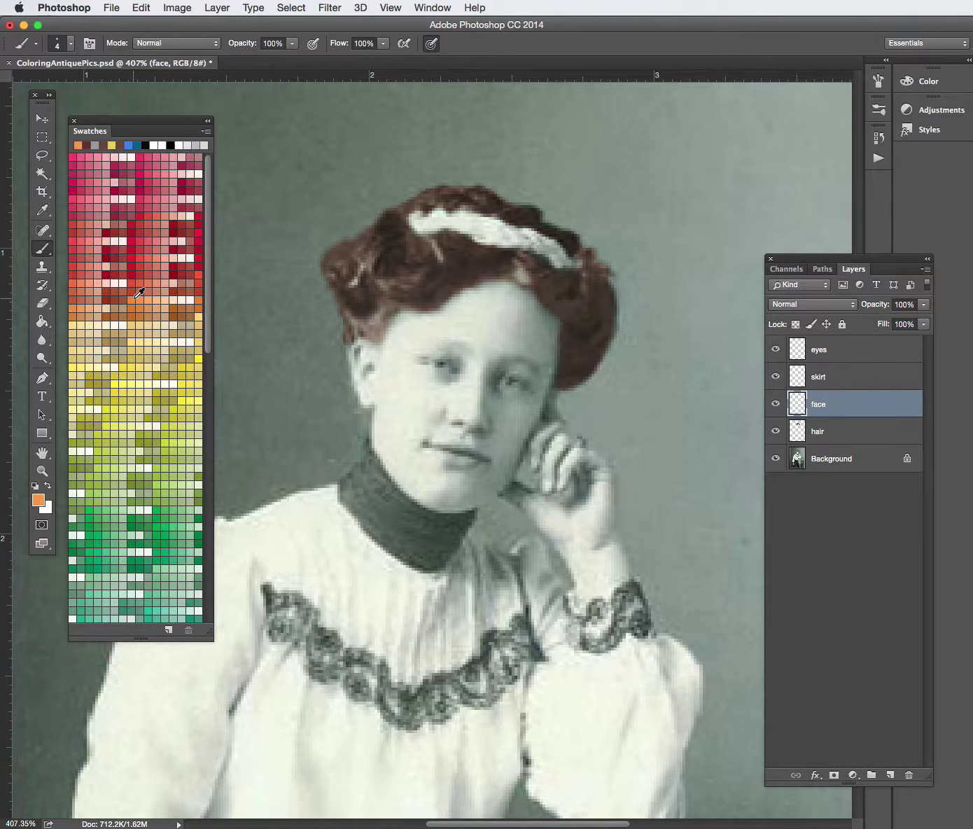
pyautogui.click(145, 307)
pyautogui.click(146, 312)
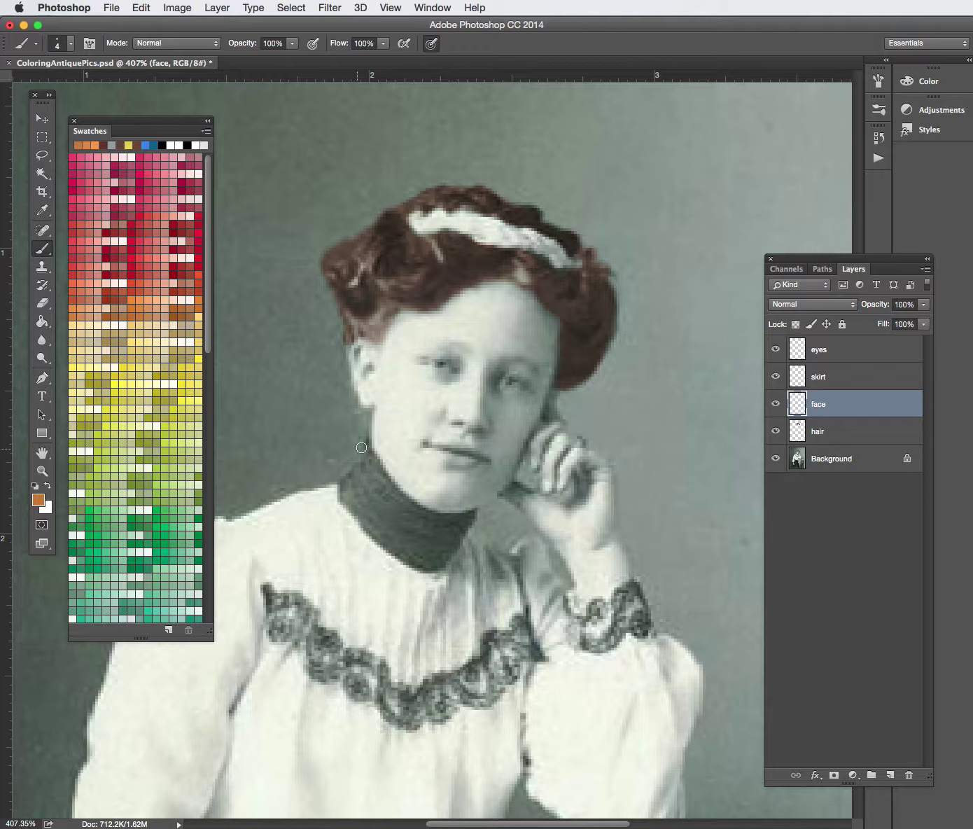
# Paint the woman's face and ear brownish orange with a 9 px brush, leaving both eyes unpainted.
pyautogui.press(']')
pyautogui.press(']')
pyautogui.press(']')
pyautogui.press(']')
pyautogui.moveTo(500, 302)
pyautogui.mouseDown()
pyautogui.moveTo(455, 315)
pyautogui.moveTo(493, 296)
pyautogui.moveTo(466, 301)
pyautogui.moveTo(438, 326)
pyautogui.moveTo(402, 326)
pyautogui.moveTo(380, 368)
pyautogui.moveTo(359, 351)
pyautogui.moveTo(365, 397)
pyautogui.moveTo(384, 385)
pyautogui.moveTo(385, 453)
pyautogui.moveTo(429, 495)
pyautogui.moveTo(436, 490)
pyautogui.moveTo(399, 450)
pyautogui.moveTo(399, 408)
pyautogui.moveTo(408, 400)
pyautogui.moveTo(428, 449)
pyautogui.moveTo(469, 466)
pyautogui.moveTo(419, 458)
pyautogui.moveTo(468, 475)
pyautogui.moveTo(472, 464)
pyautogui.moveTo(445, 436)
pyautogui.moveTo(476, 424)
pyautogui.moveTo(451, 415)
pyautogui.moveTo(469, 405)
pyautogui.moveTo(440, 409)
pyautogui.moveTo(416, 386)
pyautogui.moveTo(457, 386)
pyautogui.moveTo(426, 378)
pyautogui.mouseUp()
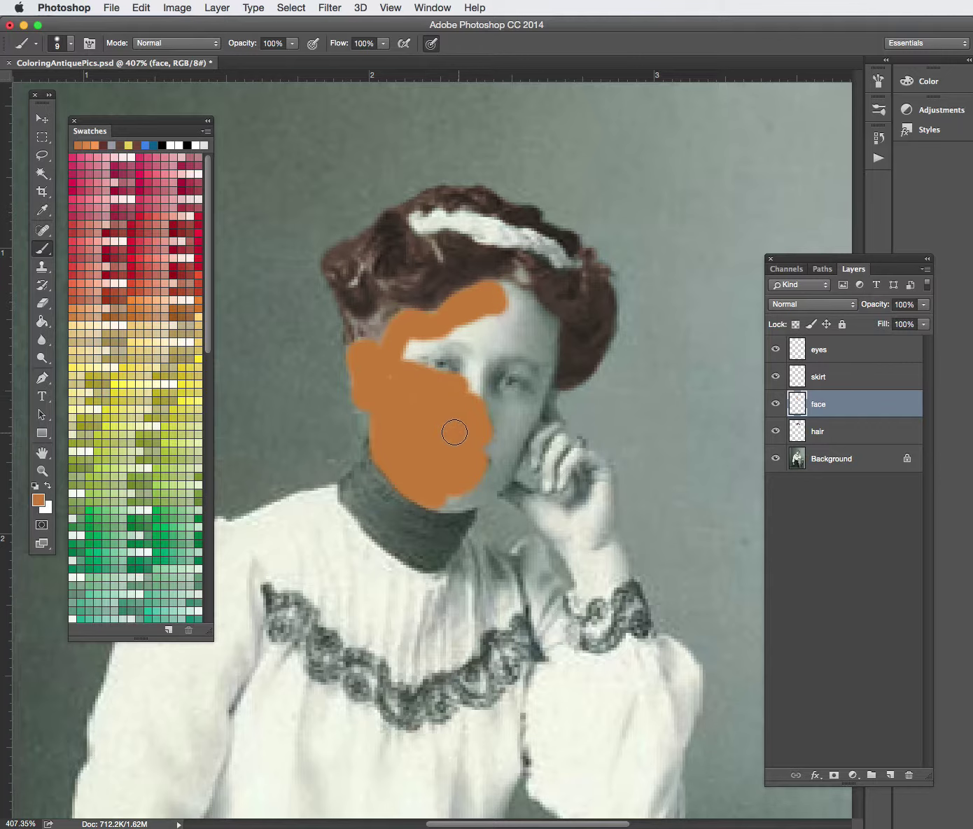
pyautogui.moveTo(382, 374)
pyautogui.mouseDown()
pyautogui.moveTo(415, 339)
pyautogui.moveTo(464, 350)
pyautogui.moveTo(401, 345)
pyautogui.moveTo(445, 341)
pyautogui.moveTo(411, 344)
pyautogui.moveTo(405, 364)
pyautogui.moveTo(410, 323)
pyautogui.moveTo(460, 317)
pyautogui.moveTo(500, 296)
pyautogui.moveTo(526, 304)
pyautogui.moveTo(545, 327)
pyautogui.moveTo(480, 319)
pyautogui.moveTo(443, 329)
pyautogui.moveTo(506, 333)
pyautogui.moveTo(494, 329)
pyautogui.moveTo(474, 349)
pyautogui.moveTo(476, 389)
pyautogui.mouseUp()
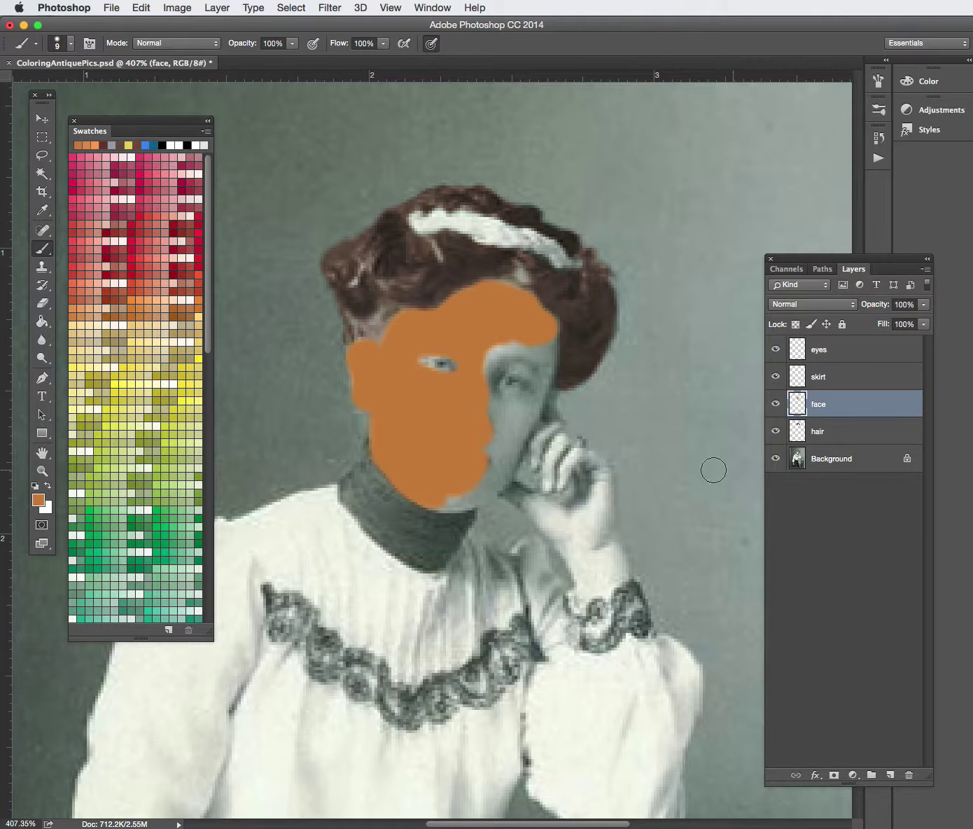
pyautogui.moveTo(539, 330)
pyautogui.mouseDown()
pyautogui.moveTo(542, 355)
pyautogui.moveTo(491, 351)
pyautogui.moveTo(538, 373)
pyautogui.moveTo(506, 356)
pyautogui.moveTo(486, 360)
pyautogui.moveTo(487, 400)
pyautogui.moveTo(526, 399)
pyautogui.moveTo(486, 446)
pyautogui.moveTo(508, 428)
pyautogui.moveTo(504, 456)
pyautogui.moveTo(443, 494)
pyautogui.moveTo(467, 497)
pyautogui.moveTo(429, 497)
pyautogui.moveTo(484, 484)
pyautogui.moveTo(476, 494)
pyautogui.moveTo(495, 477)
pyautogui.moveTo(542, 364)
pyautogui.mouseUp()
# Fill in the remaining edges of the face along the hairline and ear with a 5 px brush.
pyautogui.press('[')
pyautogui.press('[')
pyautogui.press('[')
pyautogui.press('[')
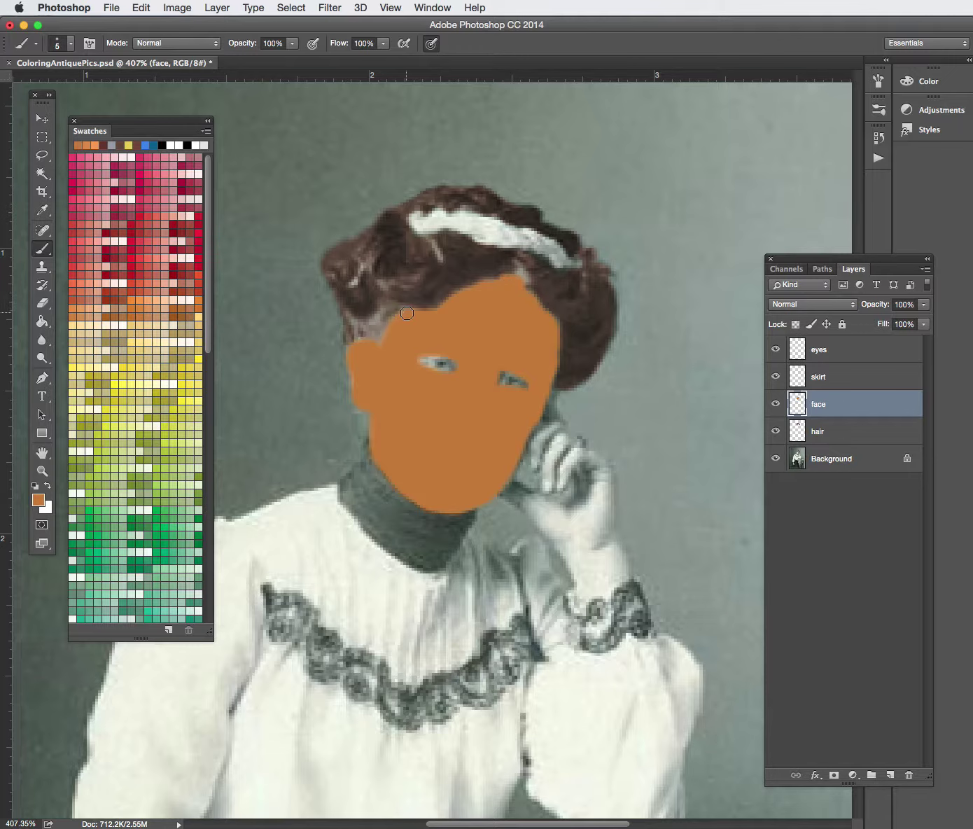
pyautogui.moveTo(363, 346); pyautogui.dragTo(360, 358)
# Set the face layer's blend mode to Color and its opacity to 31%.
pyautogui.click(796, 305)
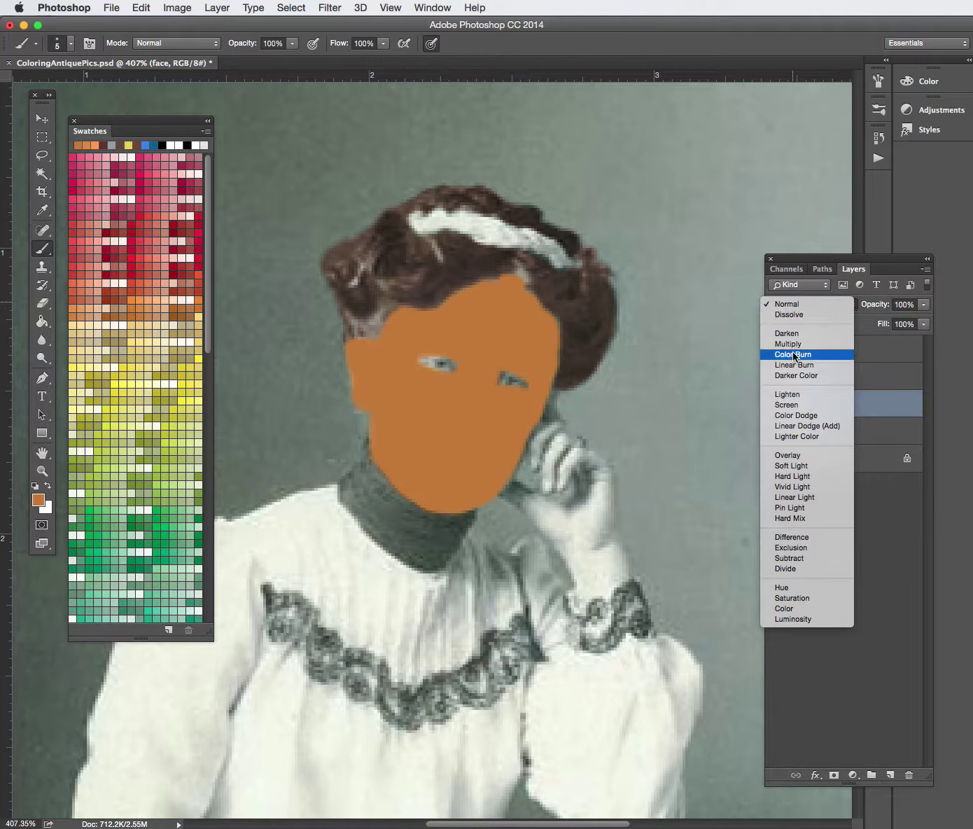
pyautogui.scroll(-3, 778, 610)
pyautogui.click(779, 557)
pyautogui.click(922, 306)
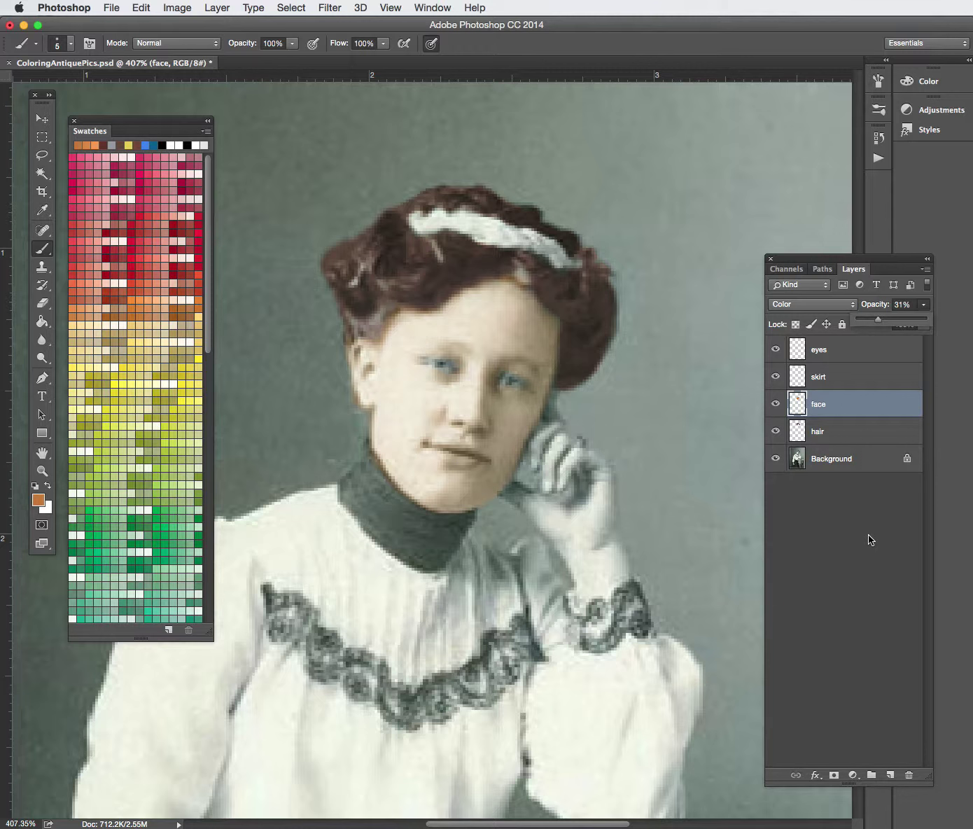
pyautogui.click(805, 303)
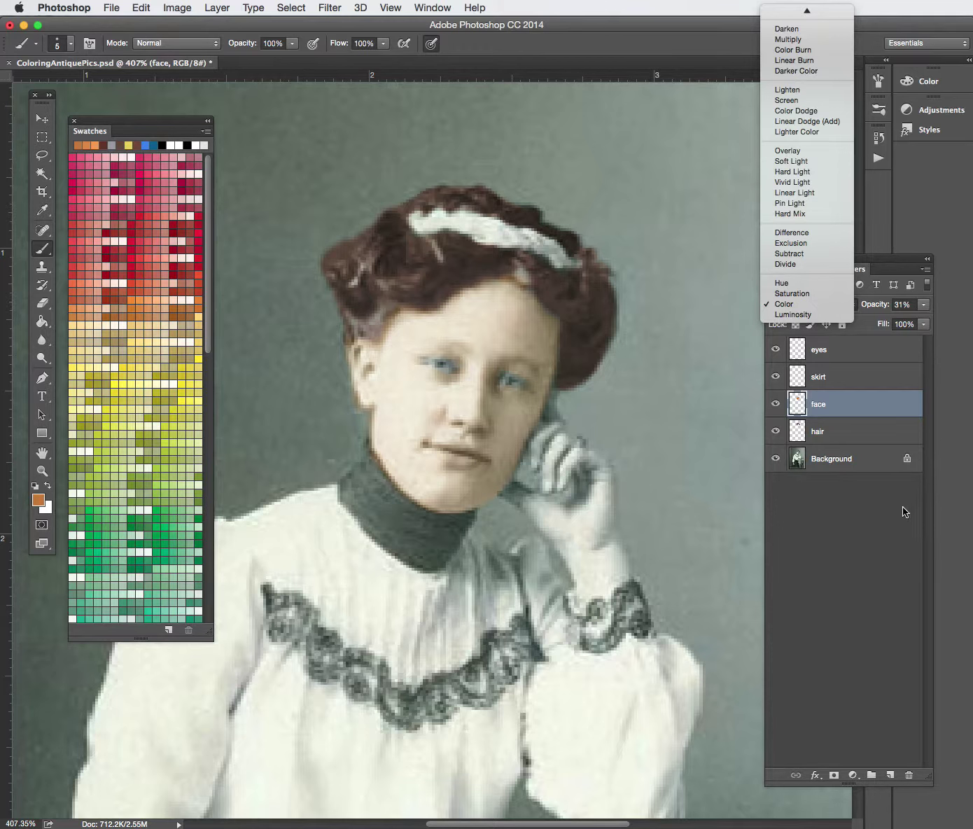
pyautogui.click(842, 533)
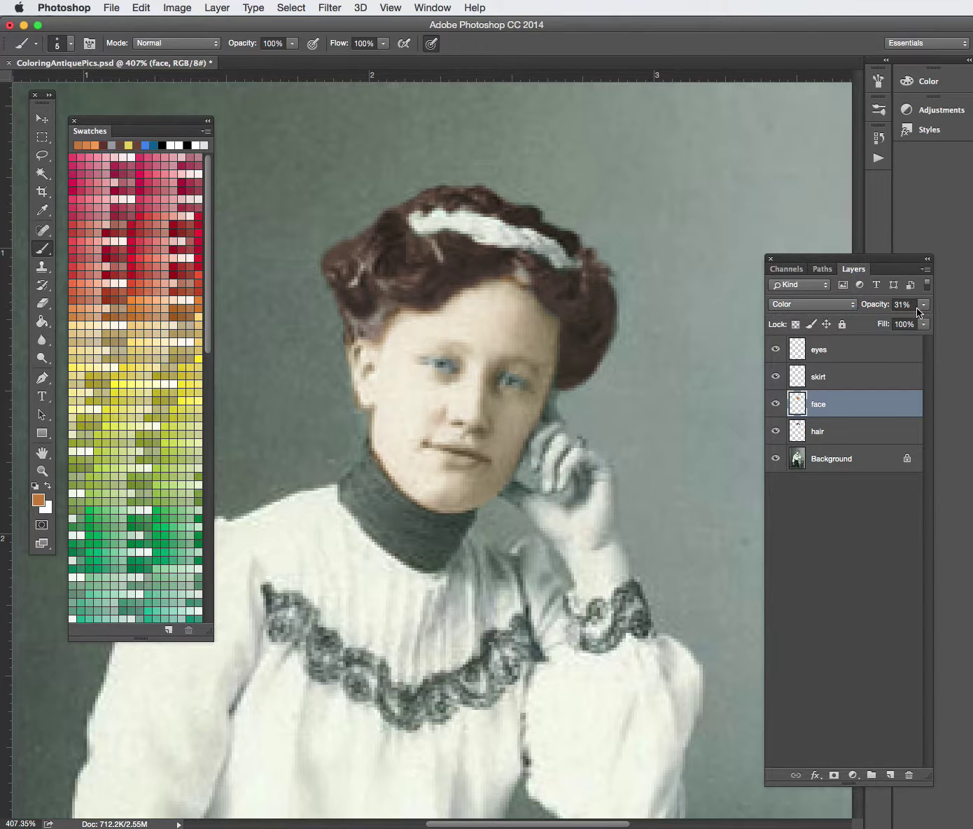